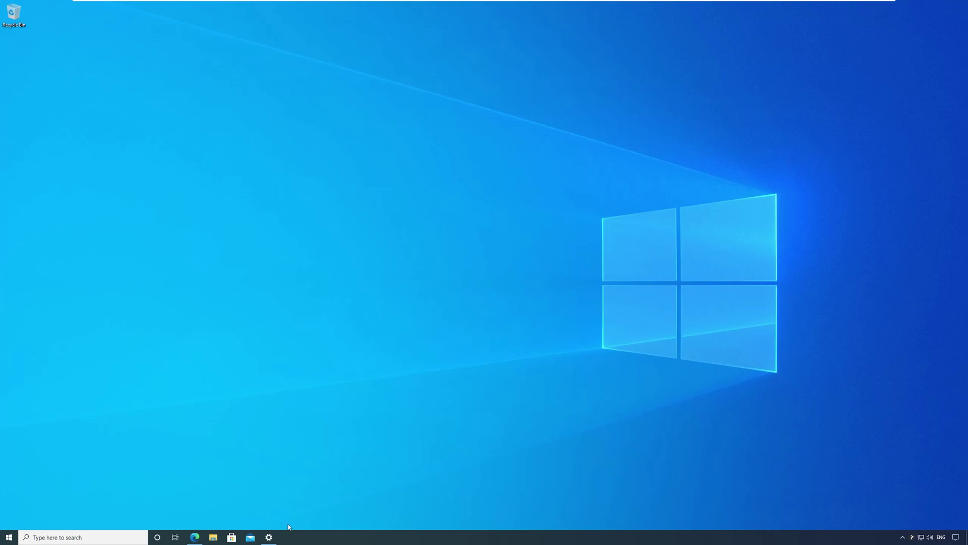
Show Printers & scanners settings, then open Printix Administrator from the Printix tray icon.
left_click(270, 537)
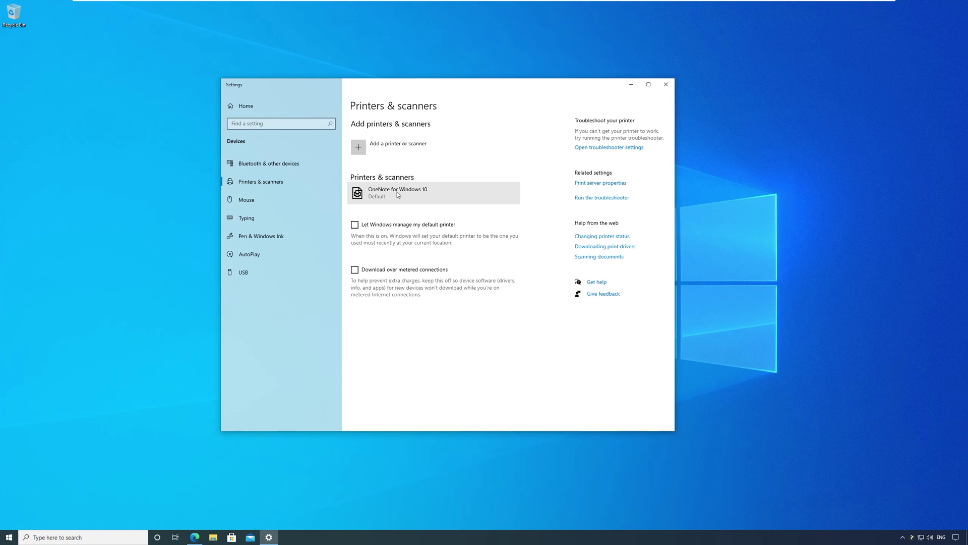
right_click(914, 539)
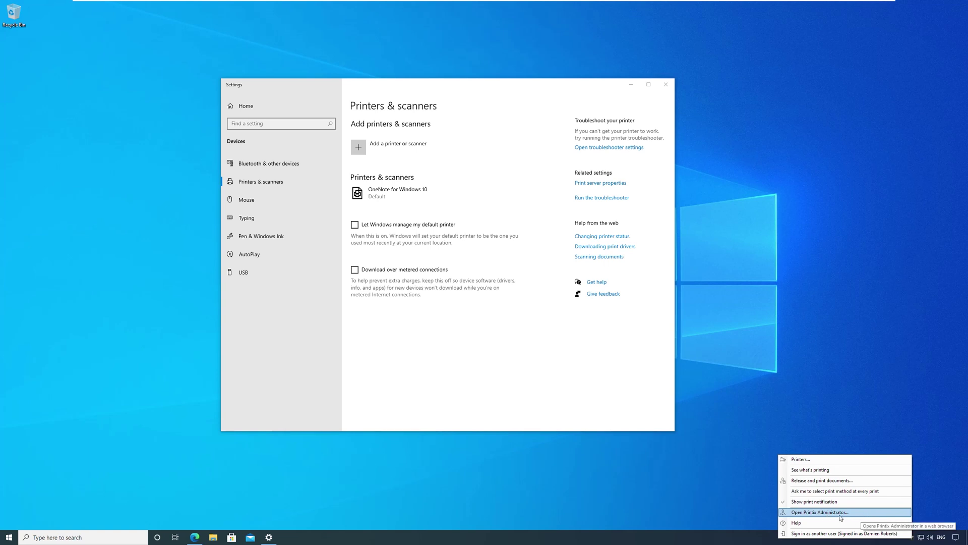
left_click(820, 512)
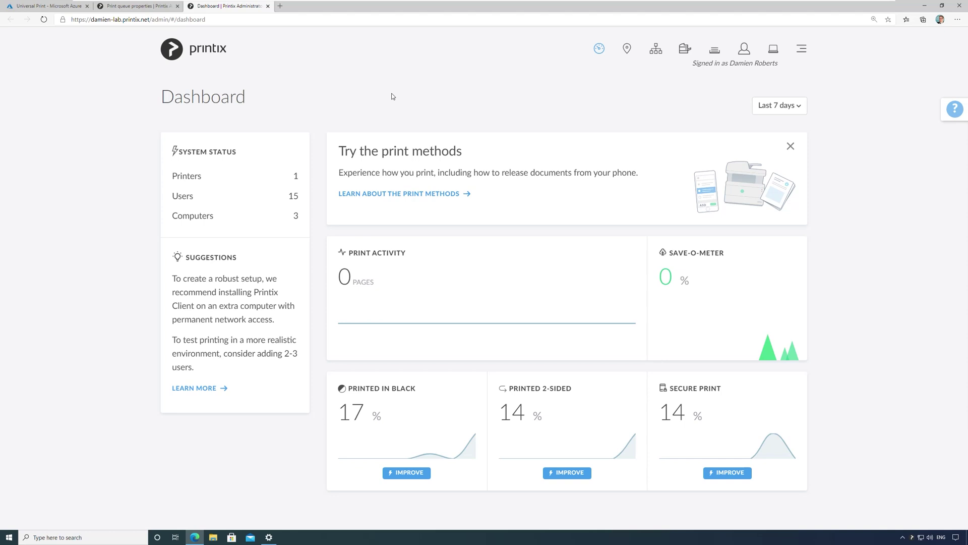
Go to Print queues and open the Printix Anywhere queue.
left_click(714, 50)
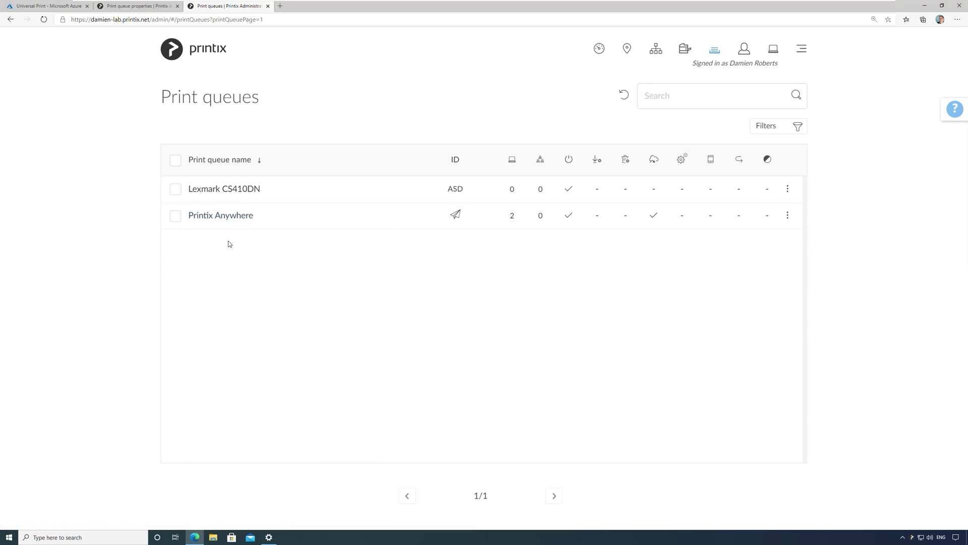
mouse_move(220, 215)
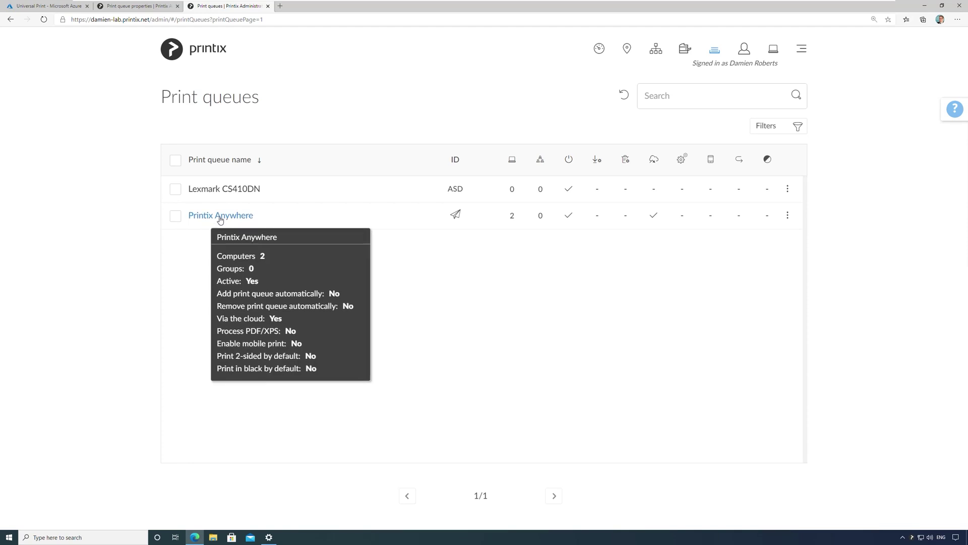
left_click(220, 216)
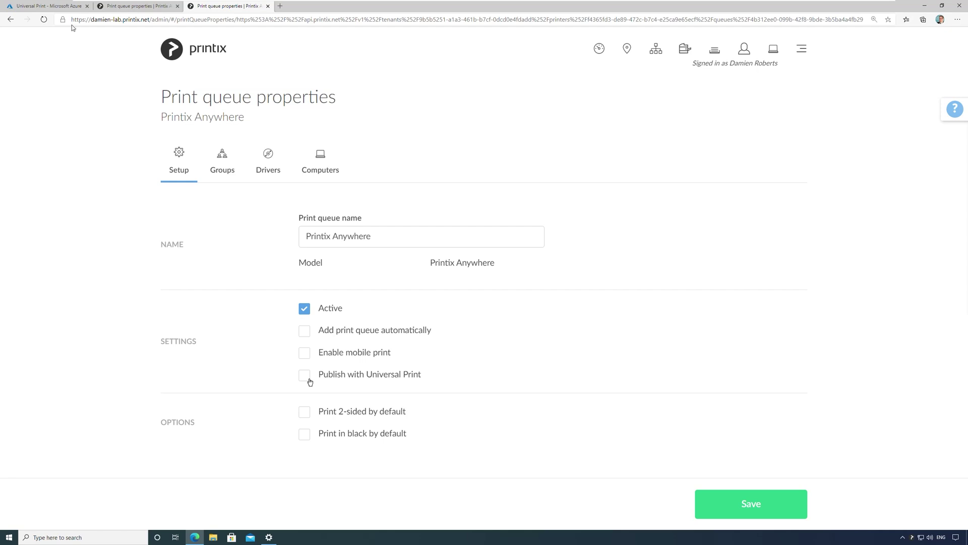
Turn on Publish with Universal Print for Printix Anywhere and save.
left_click(61, 6)
left_click(750, 503)
Refresh the Universal Print Printers page in the Azure portal.
left_click(48, 11)
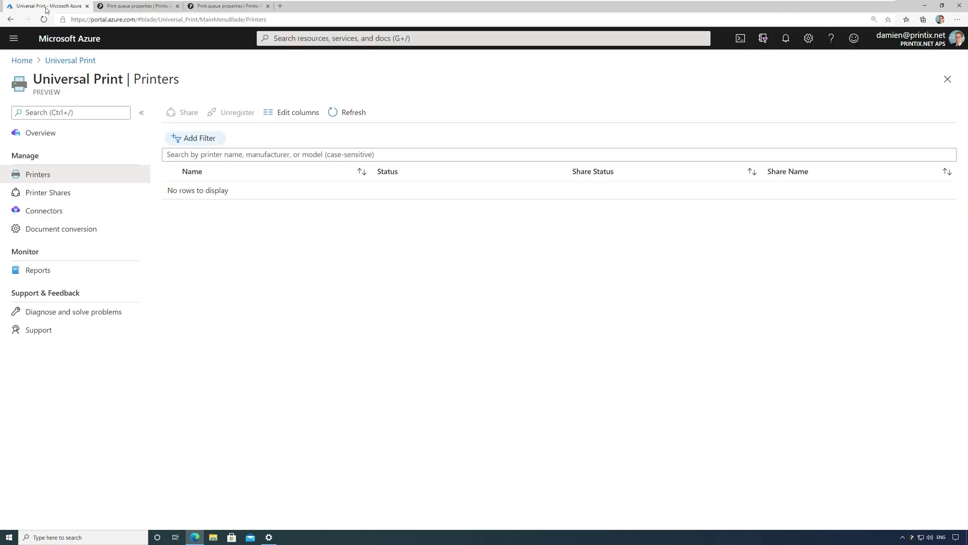
left_click(346, 112)
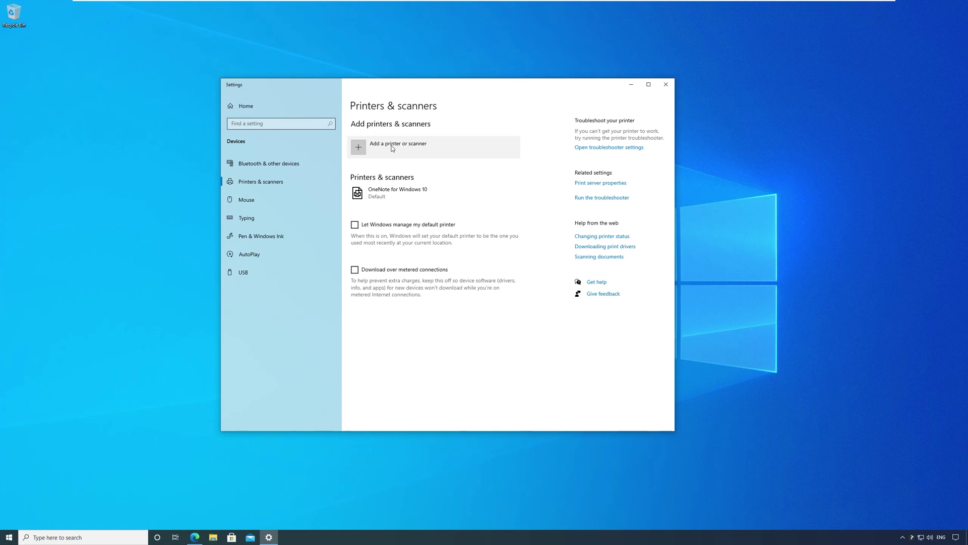
Search for printers and add the Printix Anywhere (UP) cloud printer.
left_click(393, 148)
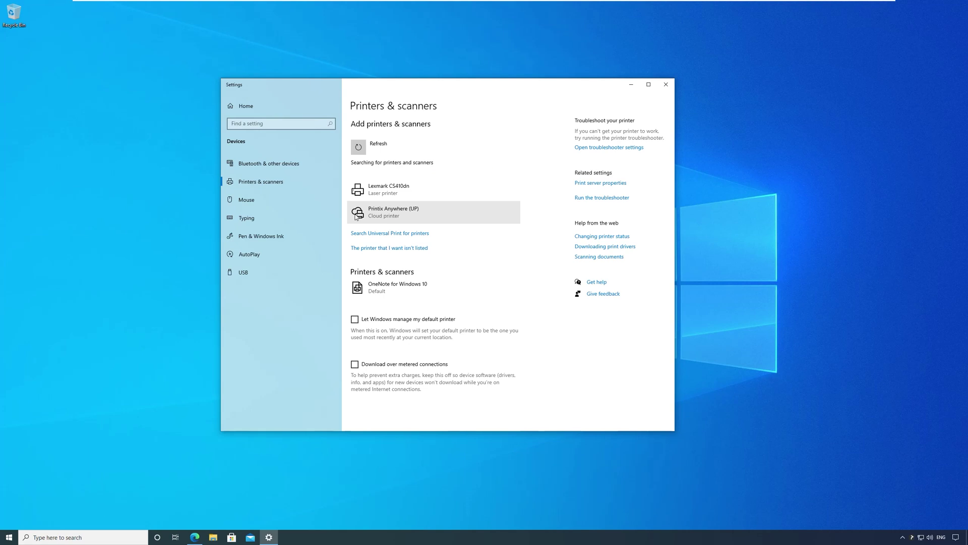
left_click(359, 217)
left_click(498, 236)
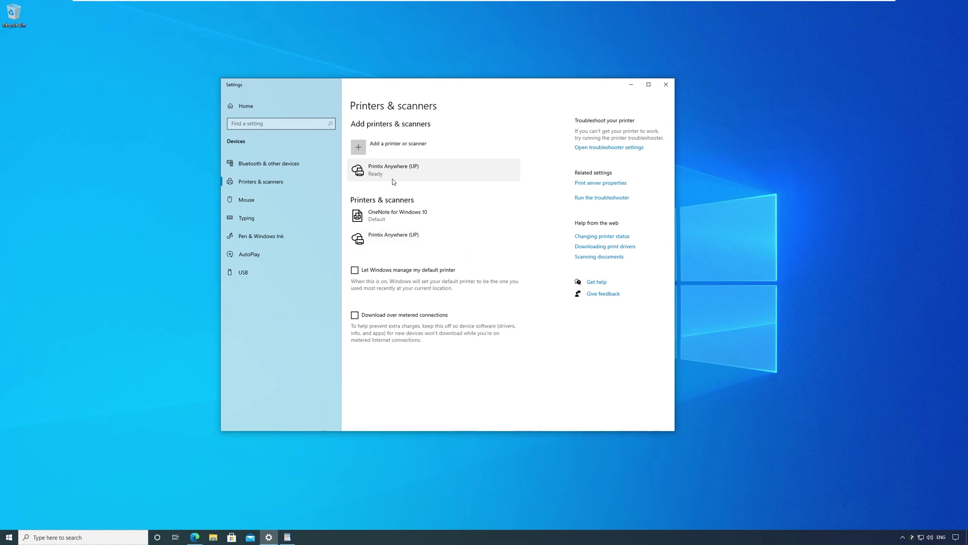
Print the WordPad document to Printix Anywhere (UP), then return to the browser's printers list.
left_click(287, 537)
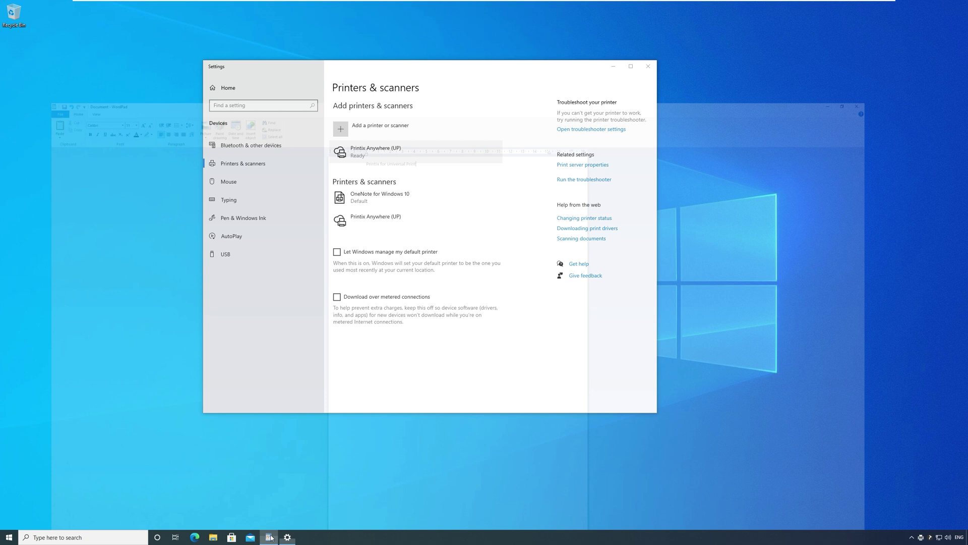
scroll(485, 287, "up", 3)
scroll(484, 288, "up", 2)
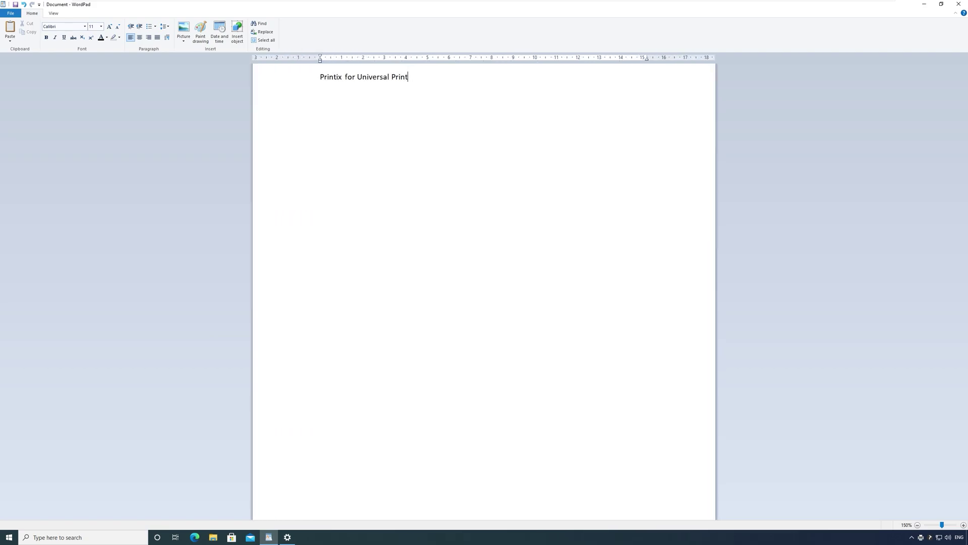
scroll(484, 288, "up", 1)
scroll(484, 288, "up", 2)
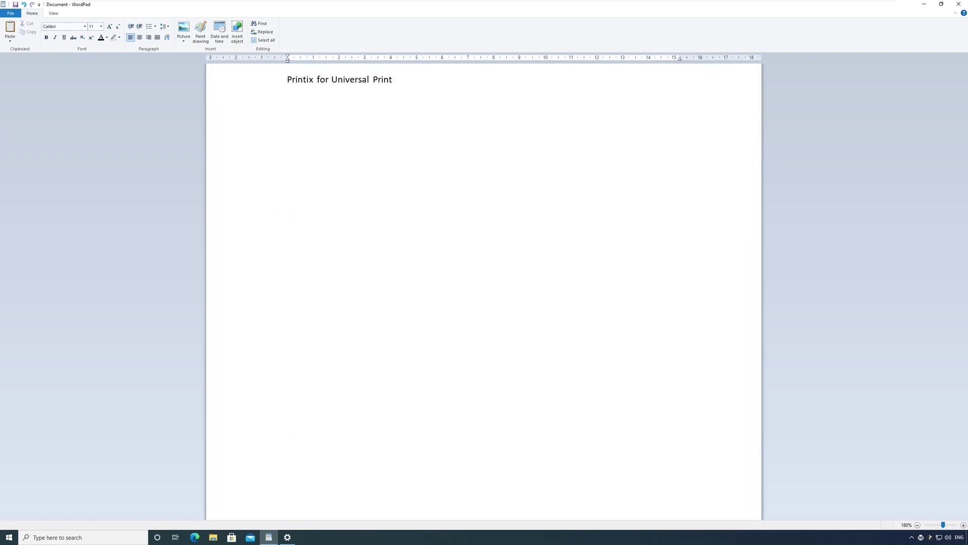
left_click(10, 12)
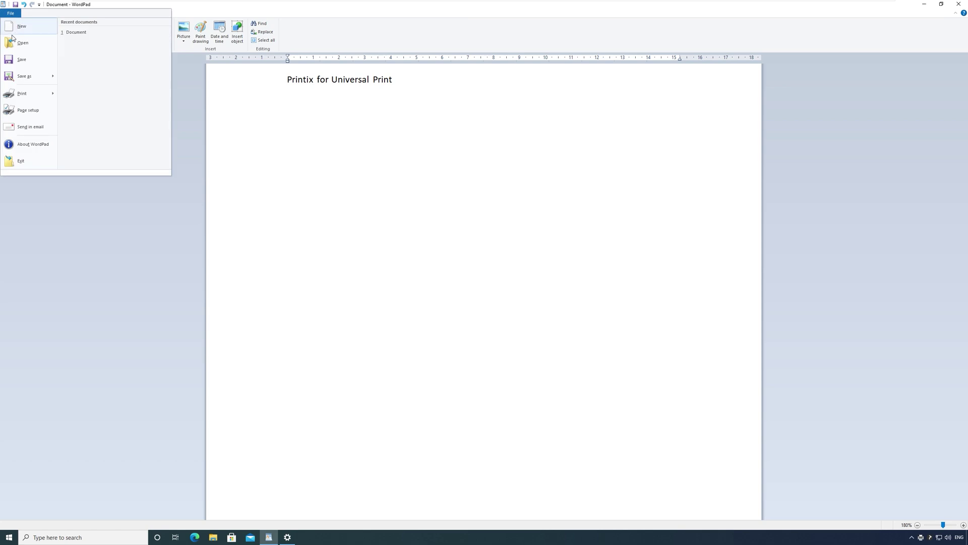
left_click(21, 93)
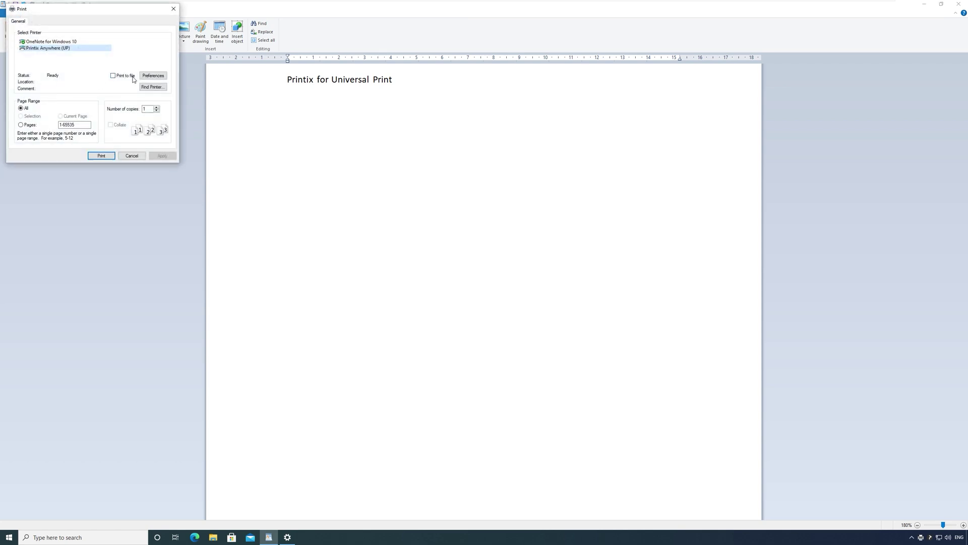
left_click(101, 155)
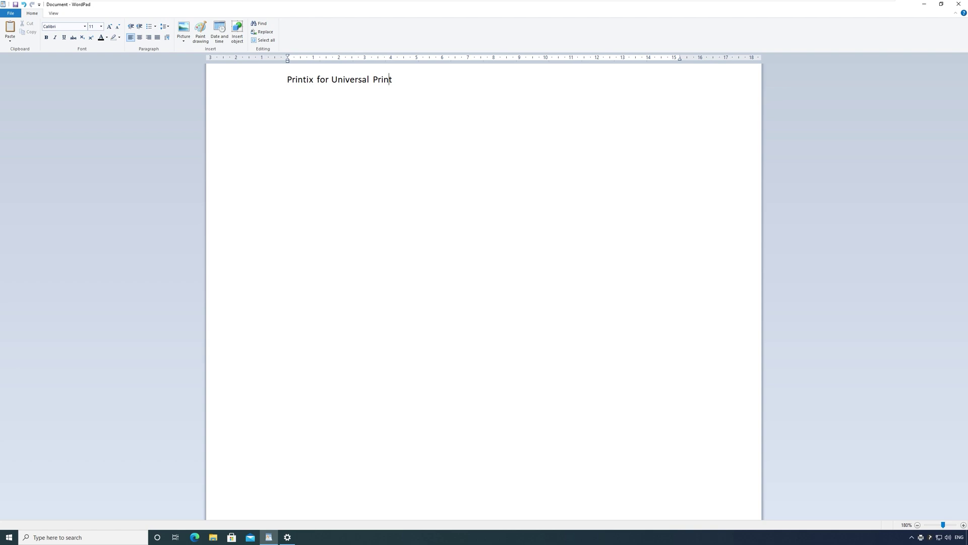
key("alt+Tab")
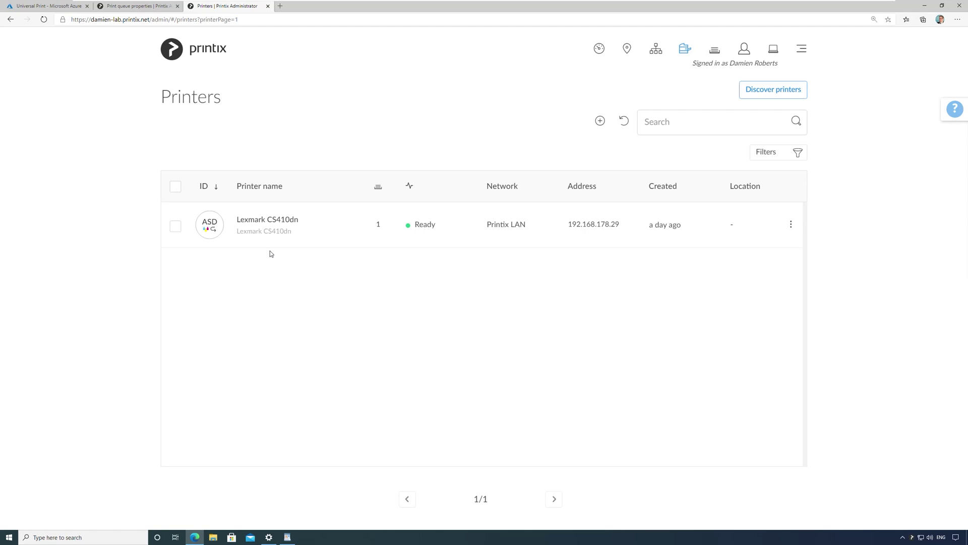
Display the Lexmark CS410dn printer ID sign, then show and hide the mirrored phone's Printix app.
left_click(258, 220)
left_click(340, 482)
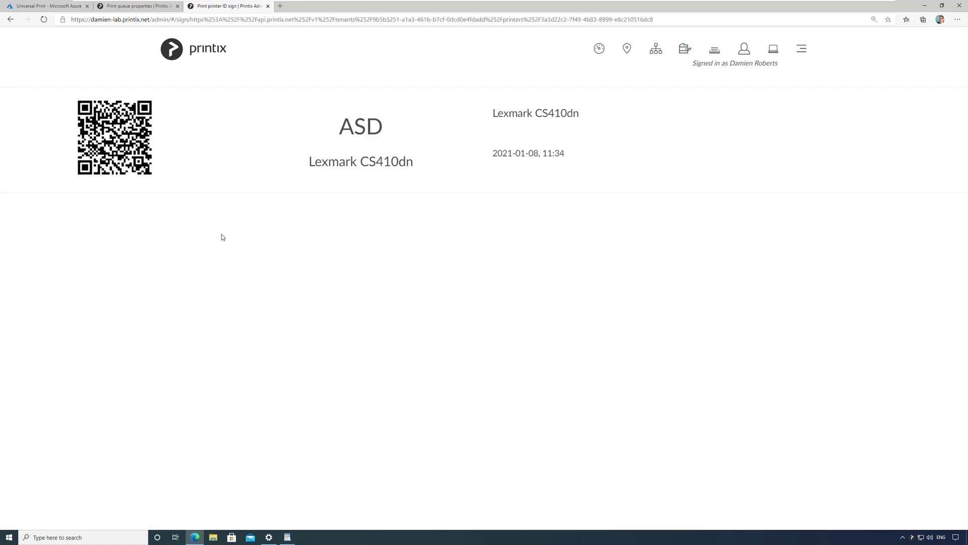
key("alt+Tab")
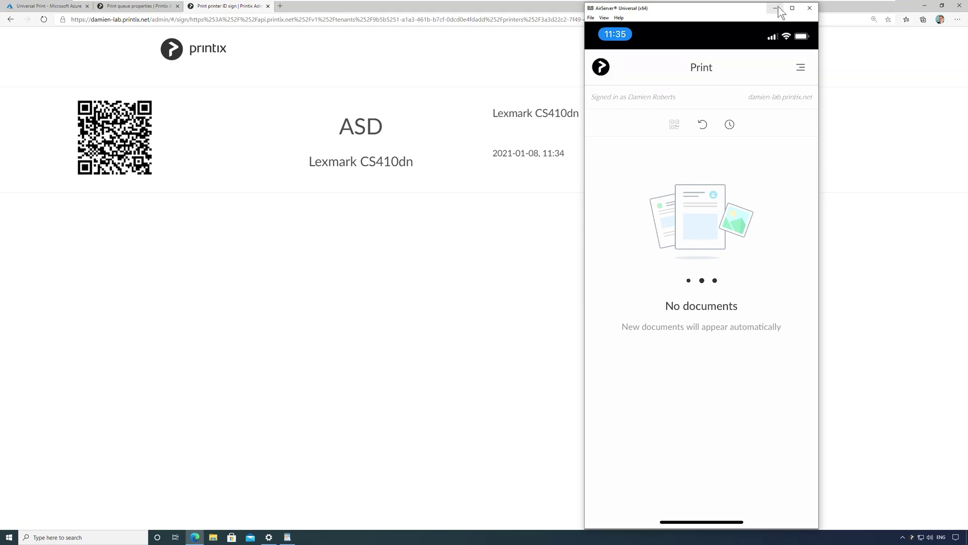
left_click(776, 7)
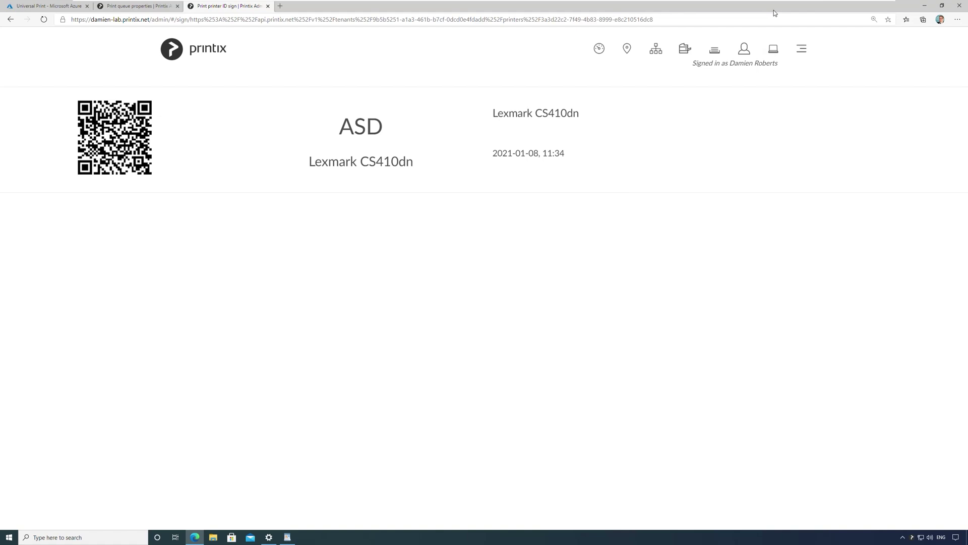